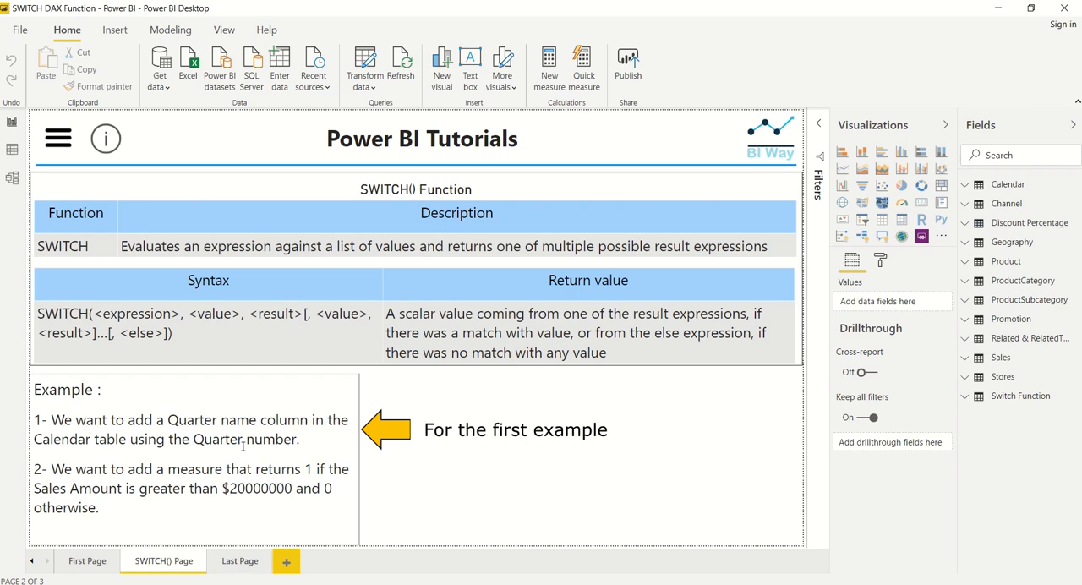
# Add a new calculated column to the Calendar table and name it Quarter Name.
pyautogui.click(969, 185)
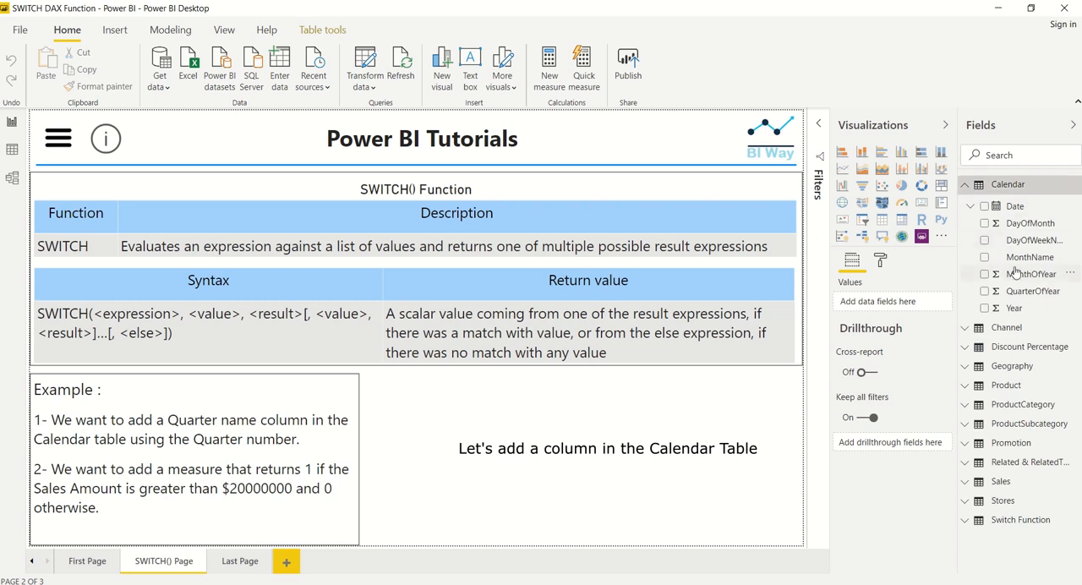
pyautogui.click(1075, 186)
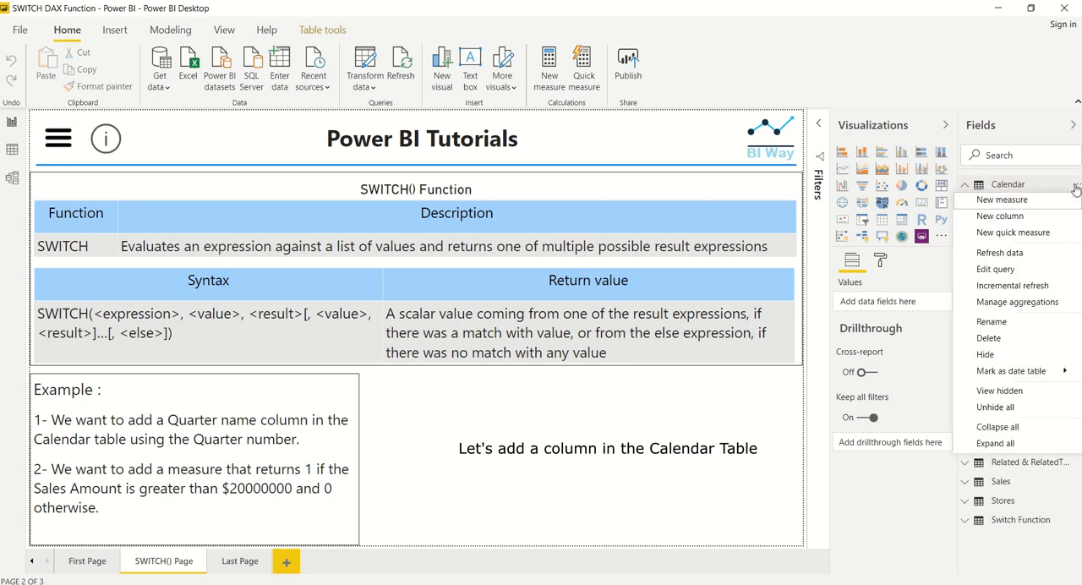
pyautogui.click(1021, 216)
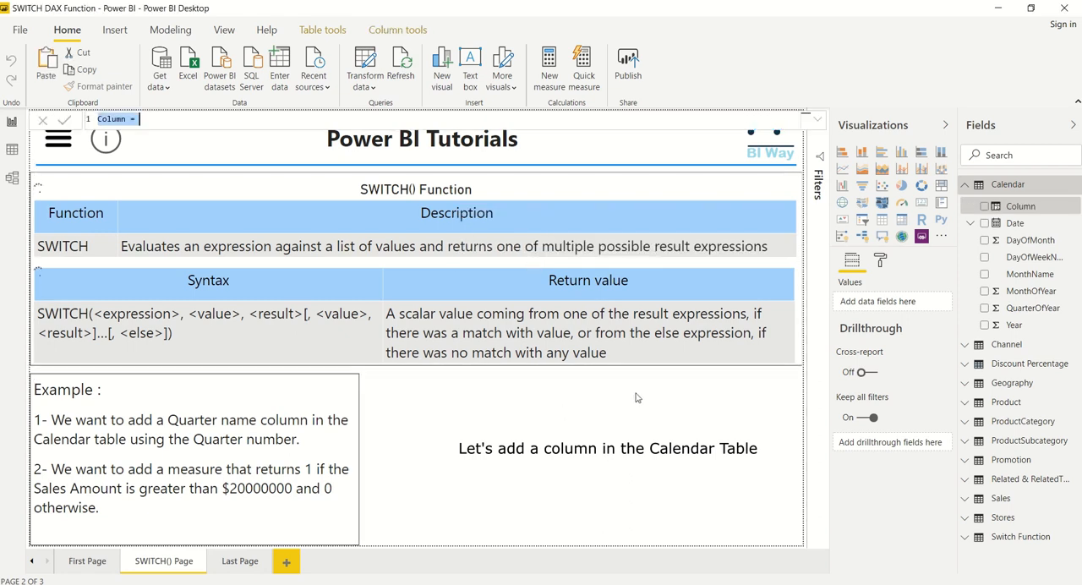
pyautogui.write('Quarter Name')
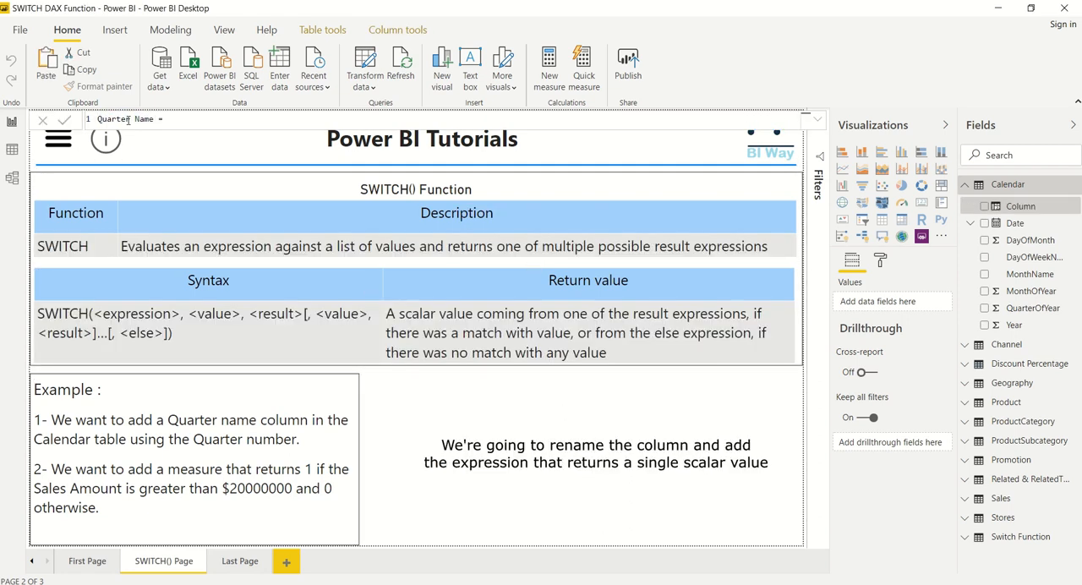
pyautogui.write('Swit')
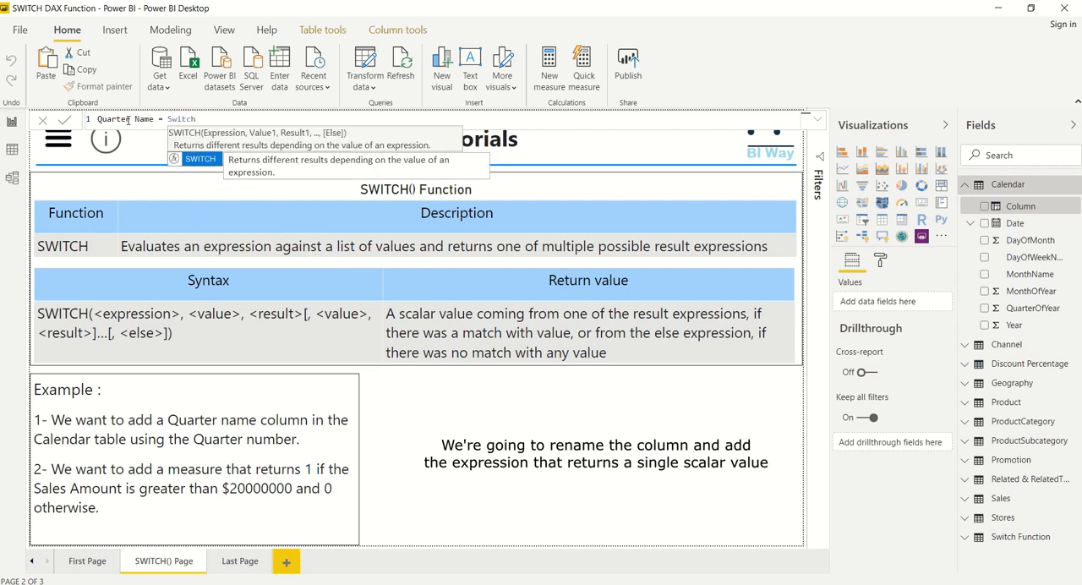
pyautogui.write('ch')
# Start the column's formula with a SWITCH function that evaluates 'Calendar'[QuarterOfYear].
pyautogui.press('Tab')
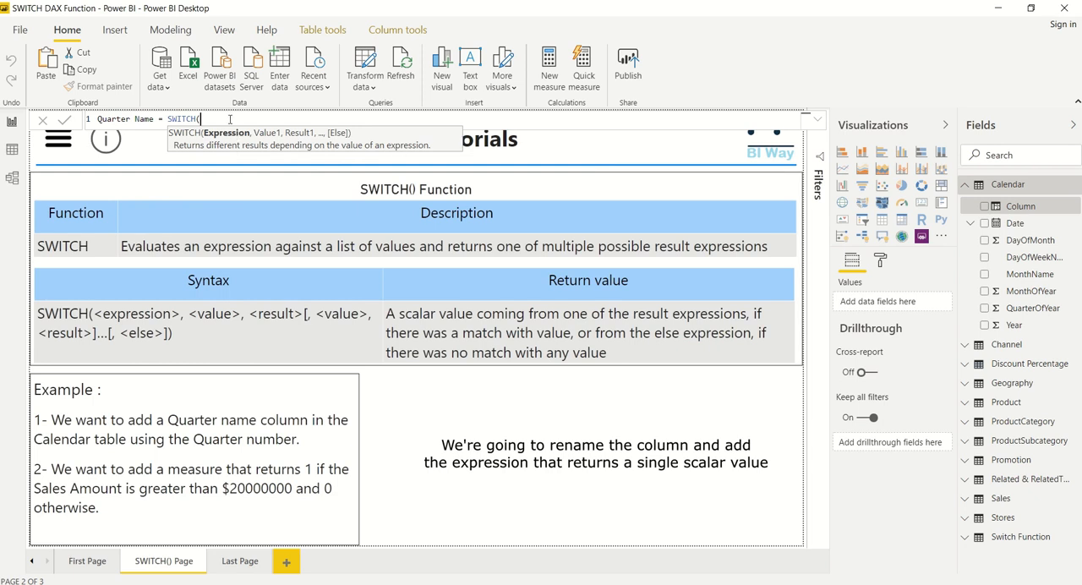
pyautogui.write('quar')
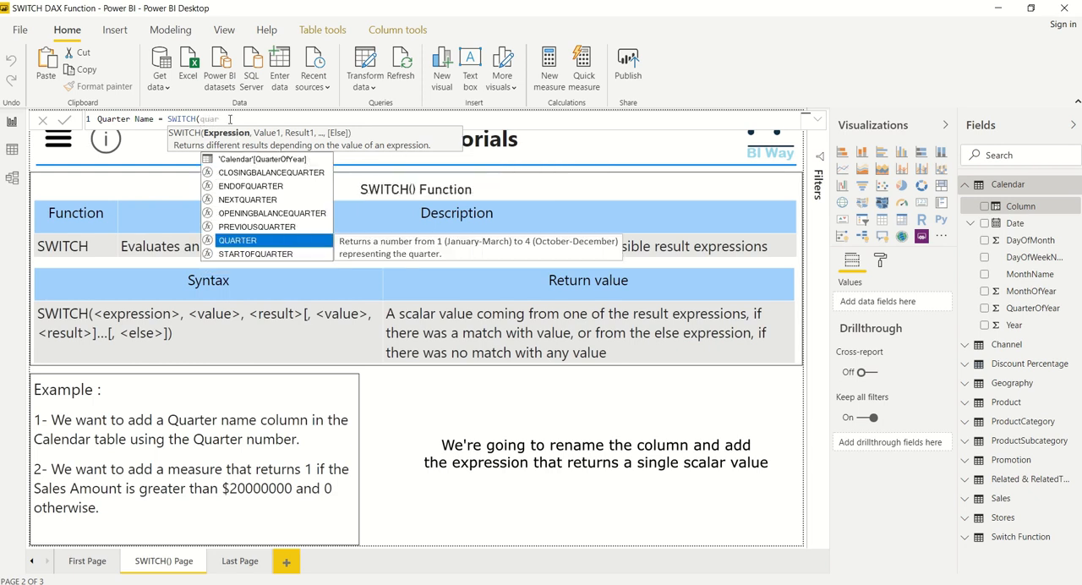
pyautogui.click(263, 158)
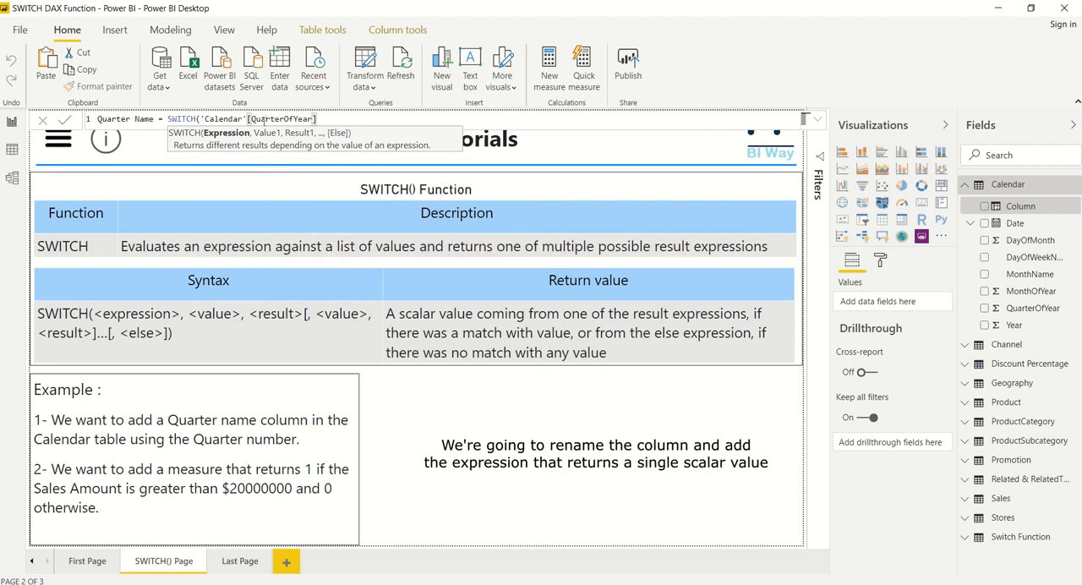
# Add the first SWITCH pair, returning "Quarter 1" for value 1.
pyautogui.write(', ')
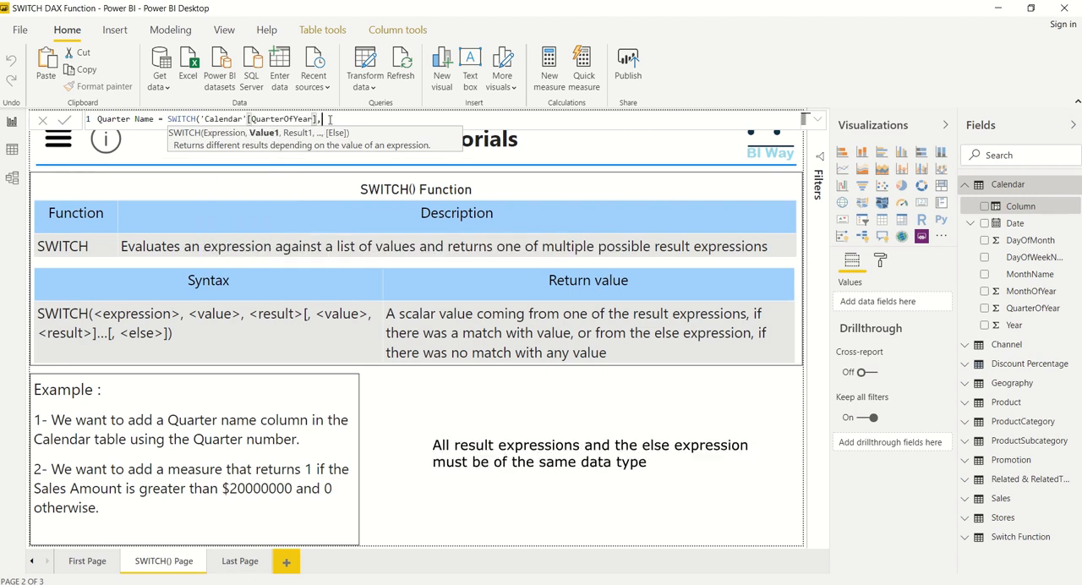
pyautogui.write('1,')
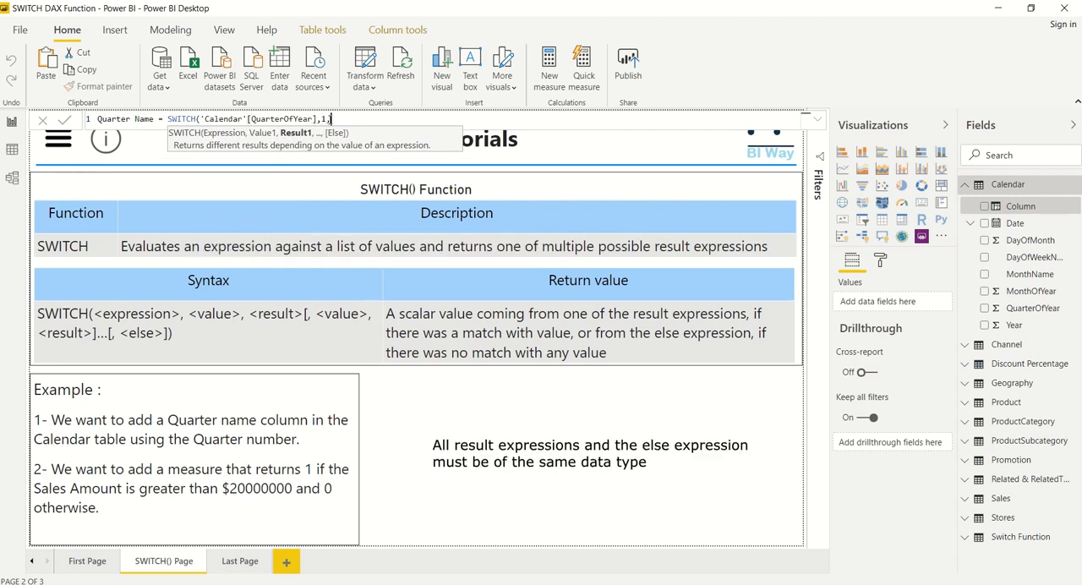
pyautogui.write('"Quarter 1"')
# Add an indented second line to the SWITCH formula that returns "Quarter 2" for value 2.
pyautogui.hotkey('shift', 'Return')
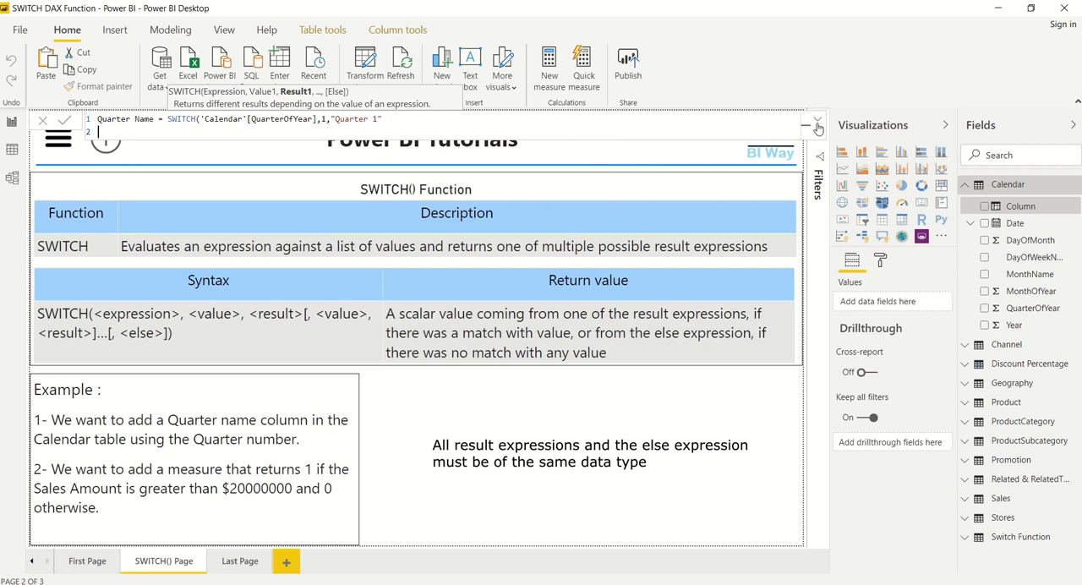
pyautogui.press('Tab')
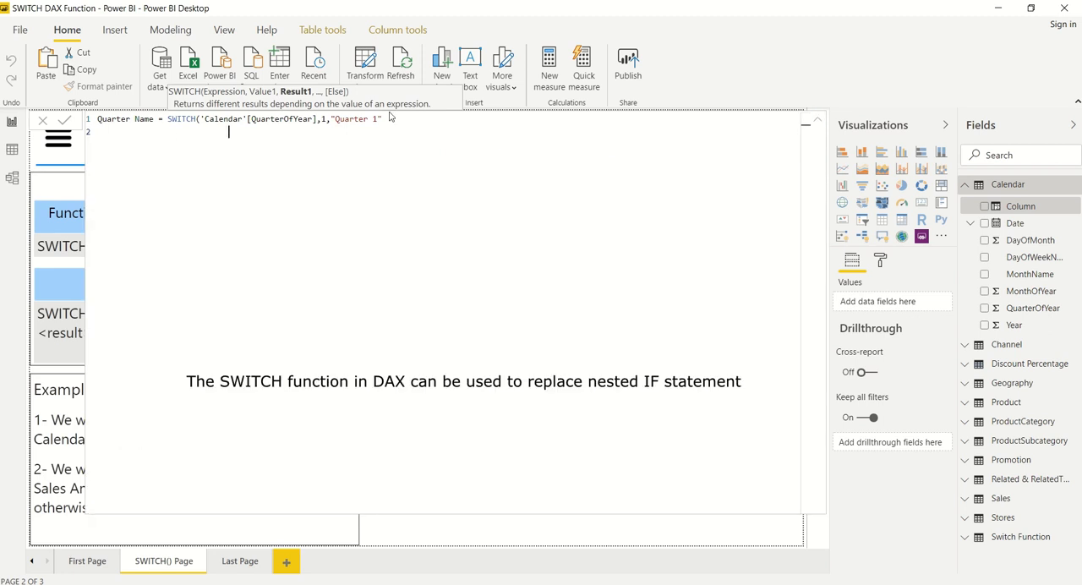
pyautogui.write(',2')
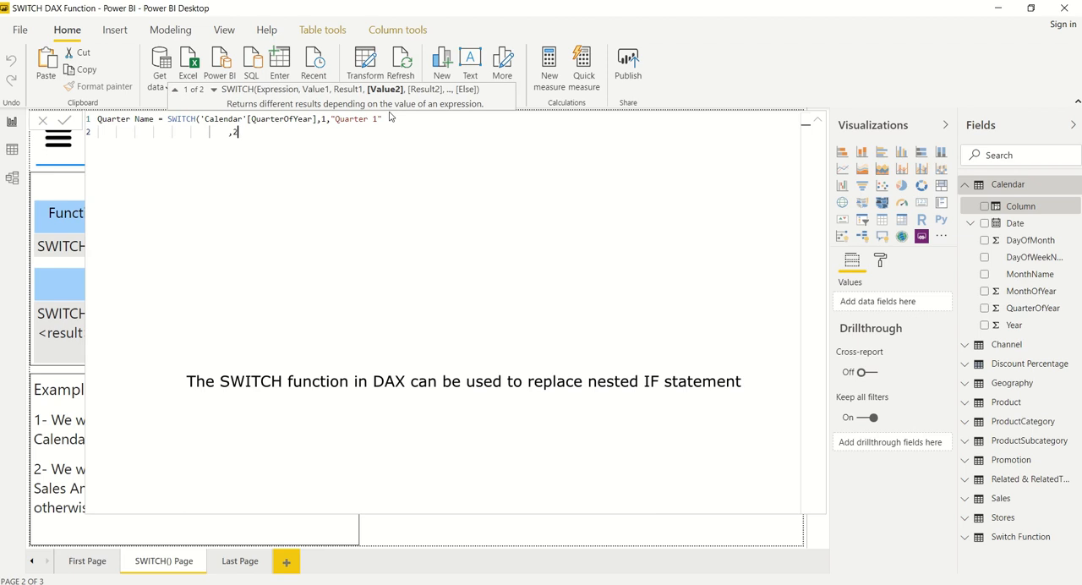
pyautogui.write(',"')
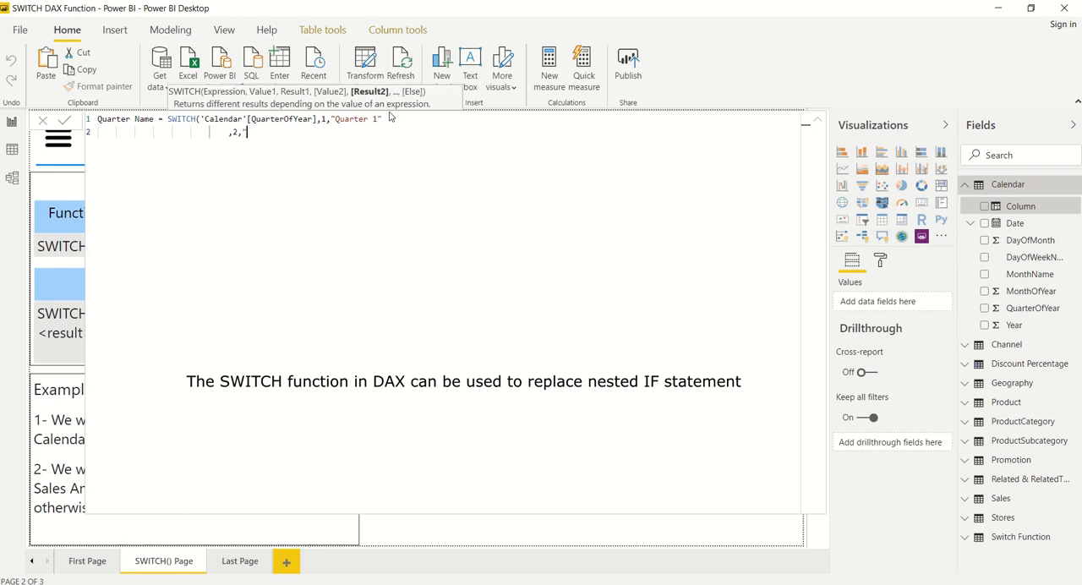
pyautogui.write('Quarter 2"')
# Add a third line to the SWITCH formula that returns "Quarter 3" for value 3.
pyautogui.hotkey('shift', 'Return')
pyautogui.write(',')
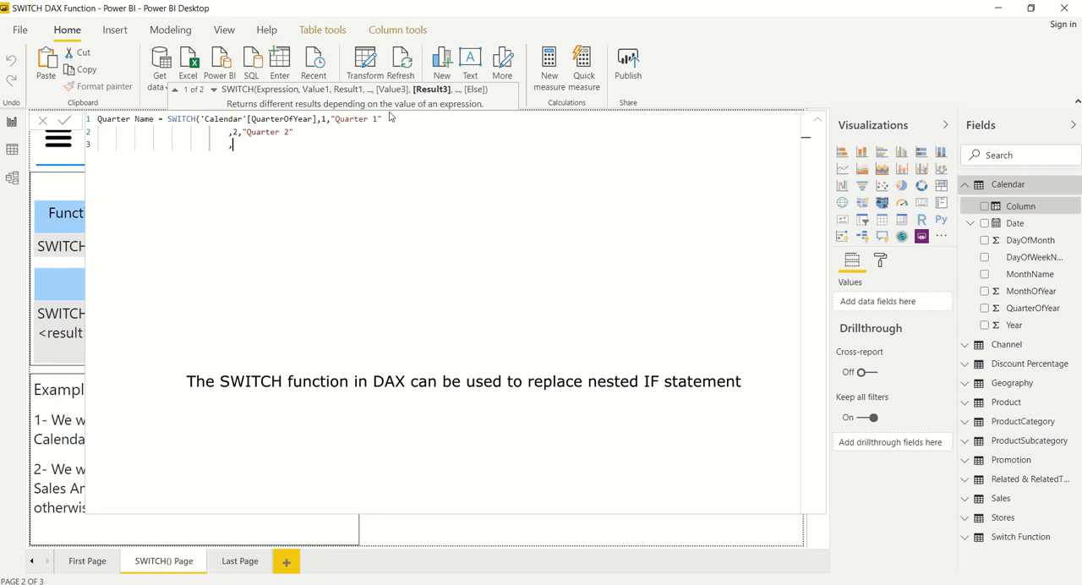
pyautogui.write('3,')
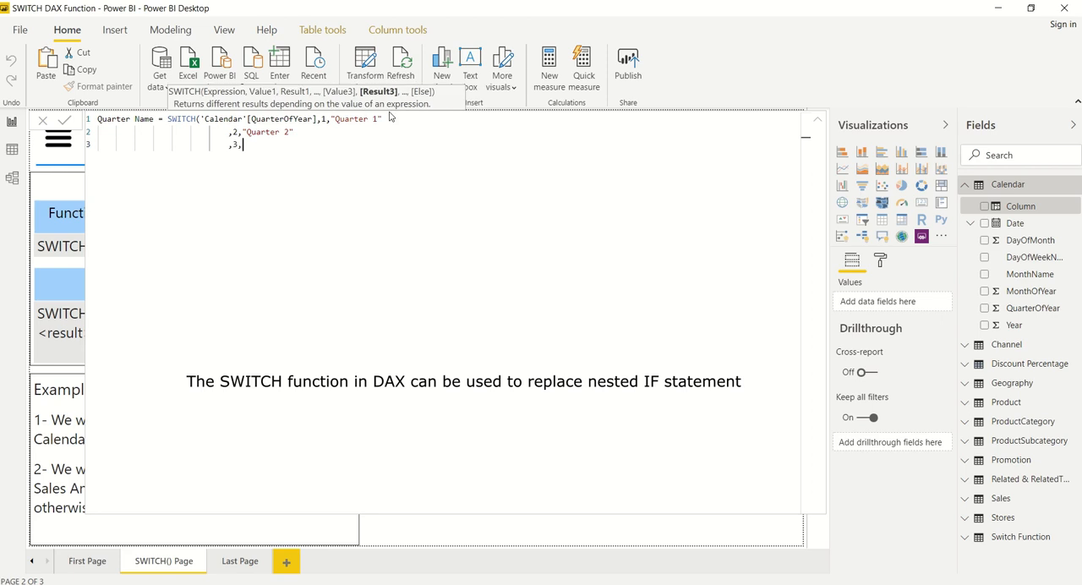
pyautogui.write('"Quarter 3')
# Add "Quarter 4" as the else result on a fourth line, commit the Quarter Name formula and collapse the formula editor.
pyautogui.hotkey('shift', 'Return')
pyautogui.write(',"Quarter 4')
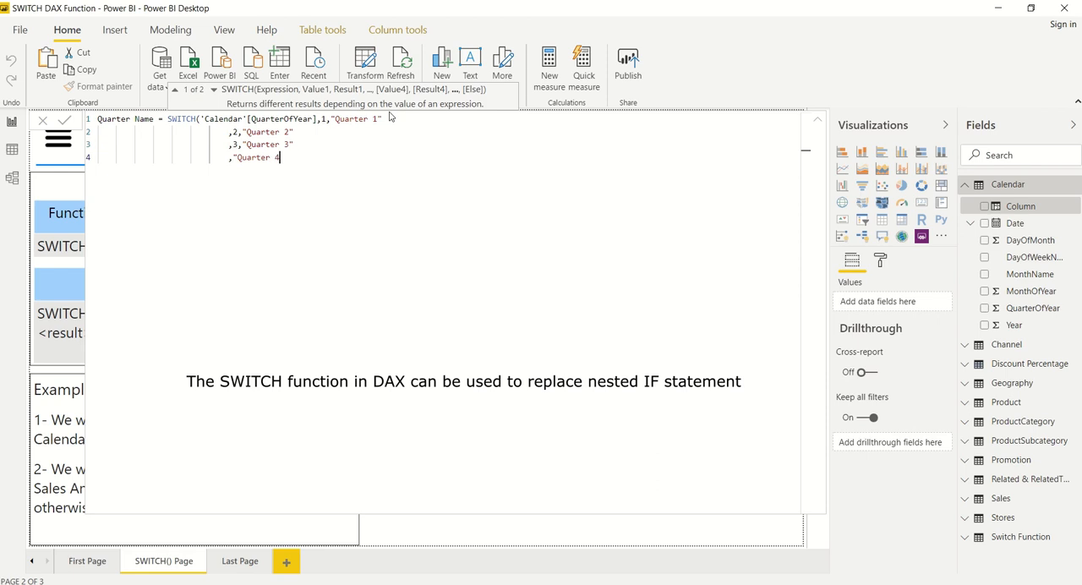
pyautogui.write('")')
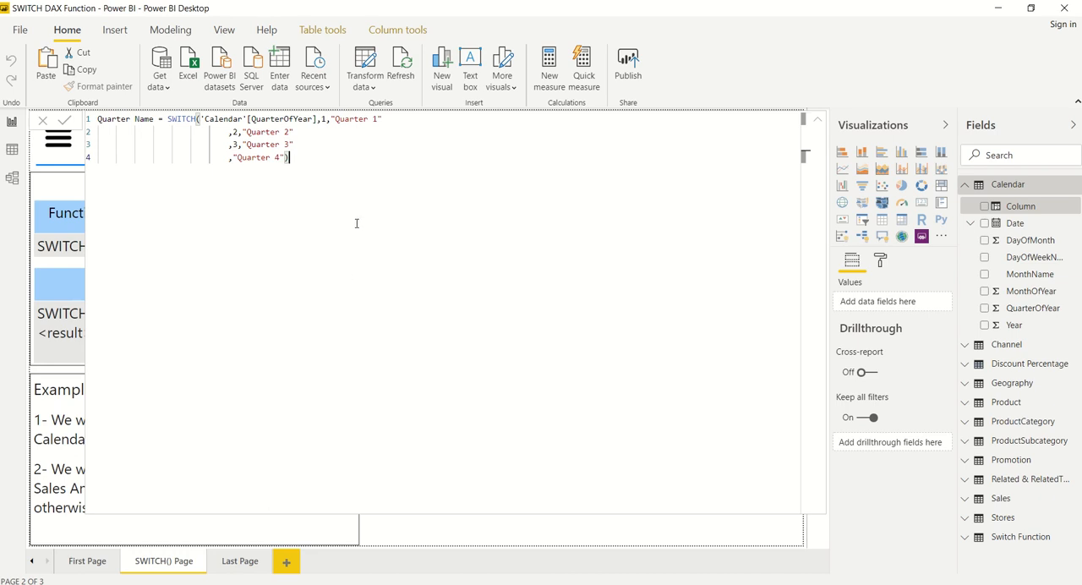
pyautogui.press('Return')
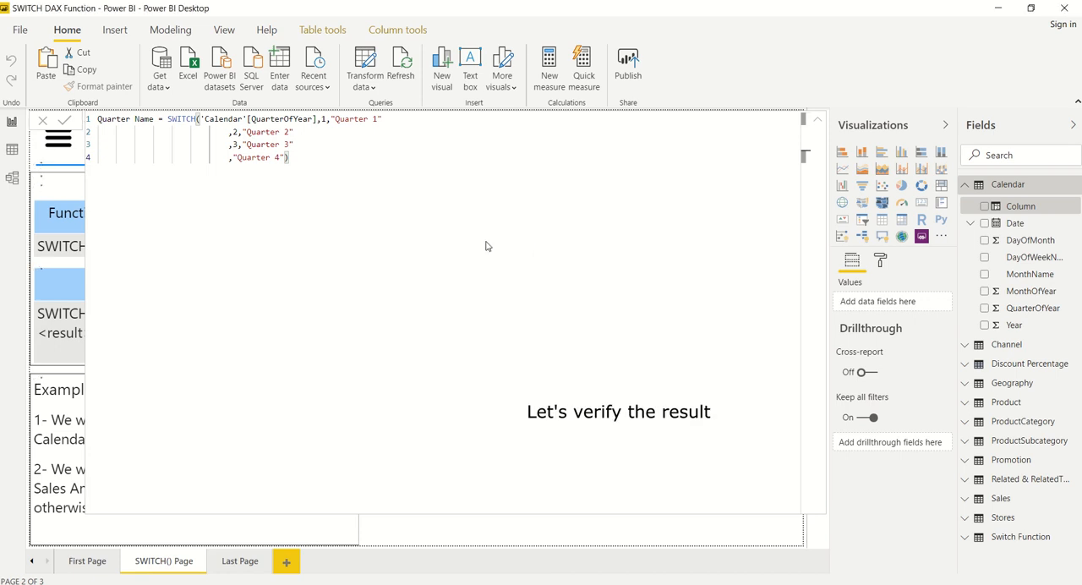
pyautogui.click(817, 121)
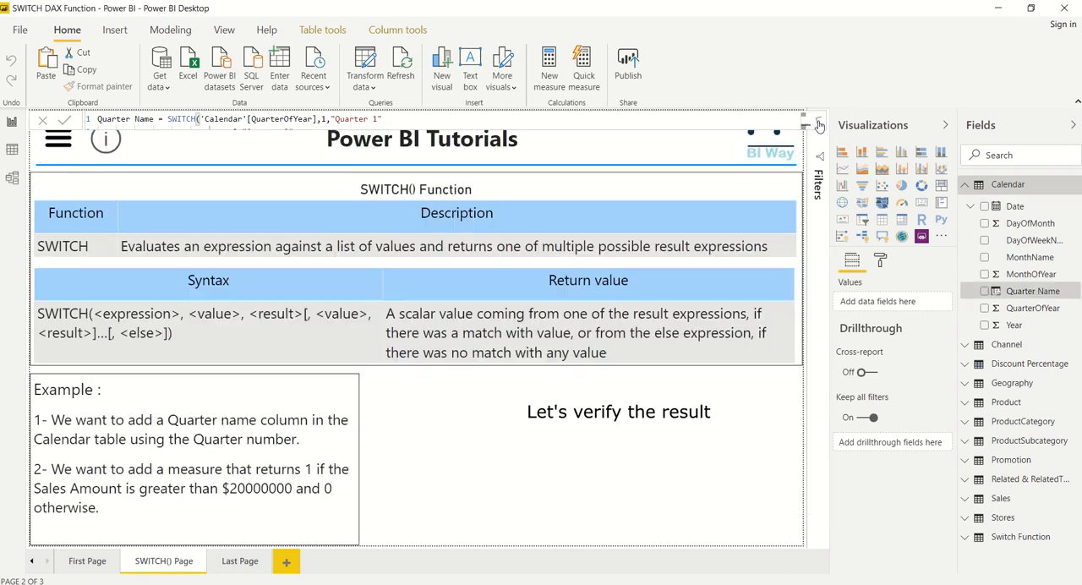
# Show Quarter Name and QuarterOfYear together in a table visual, with QuarterOfYear set to Don't summarize.
pyautogui.click(985, 291)
pyautogui.click(985, 307)
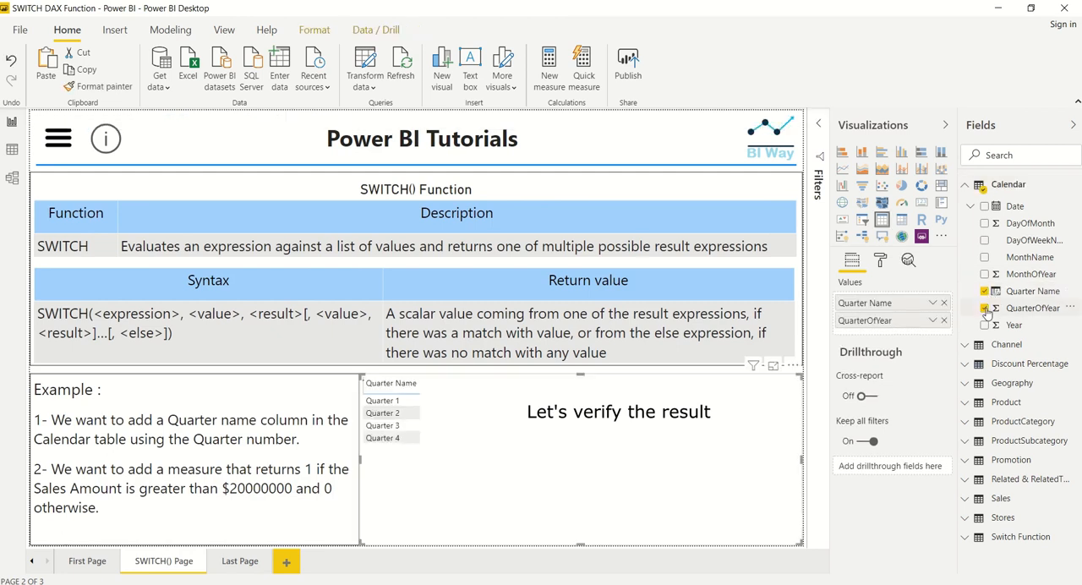
pyautogui.click(932, 320)
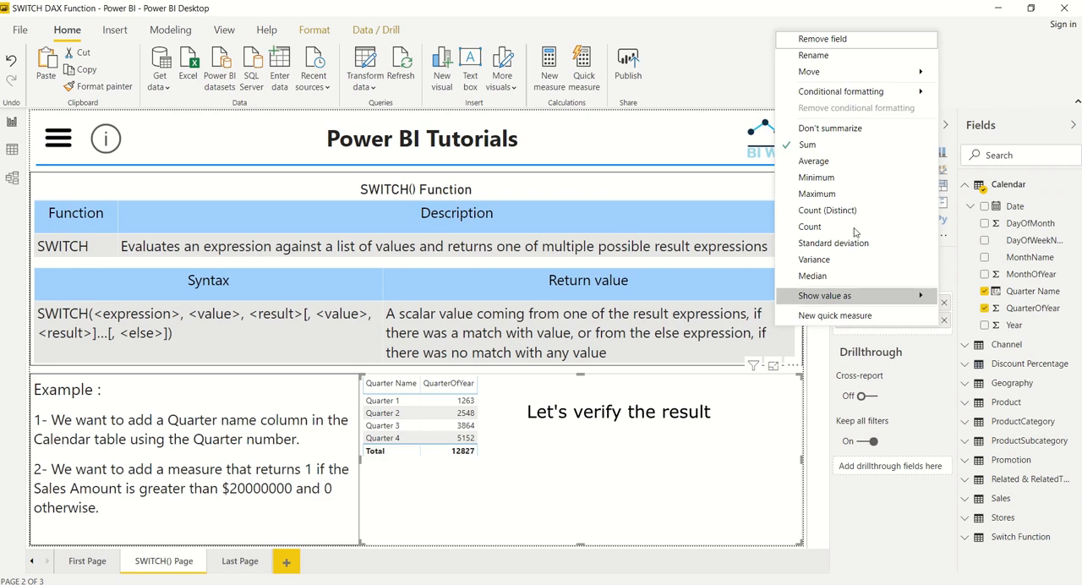
pyautogui.click(830, 128)
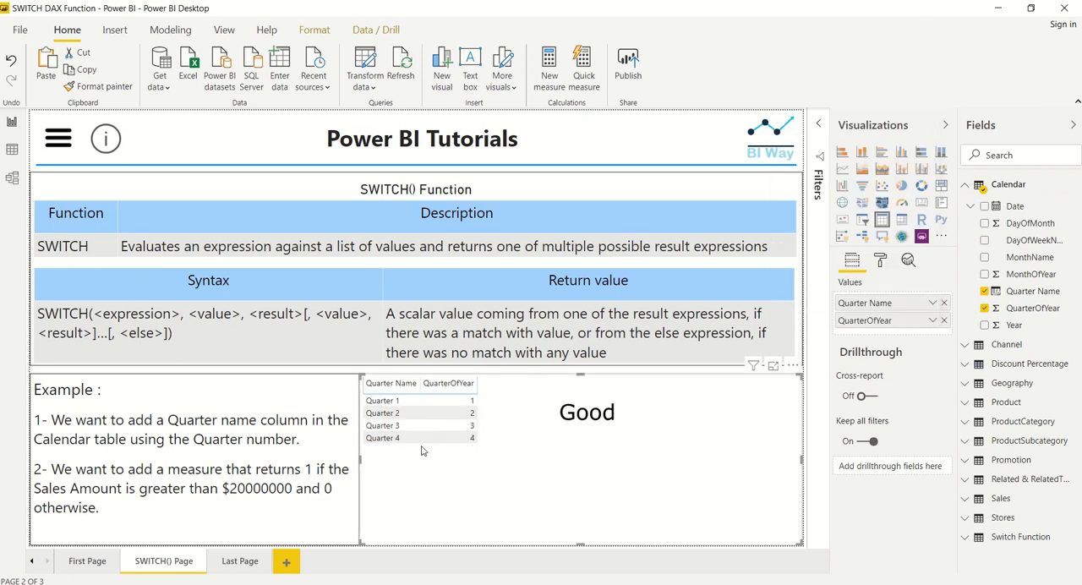
# Remove the quarter table visual from the report page and collapse the Calendar table's field list.
pyautogui.click(792, 365)
pyautogui.click(822, 414)
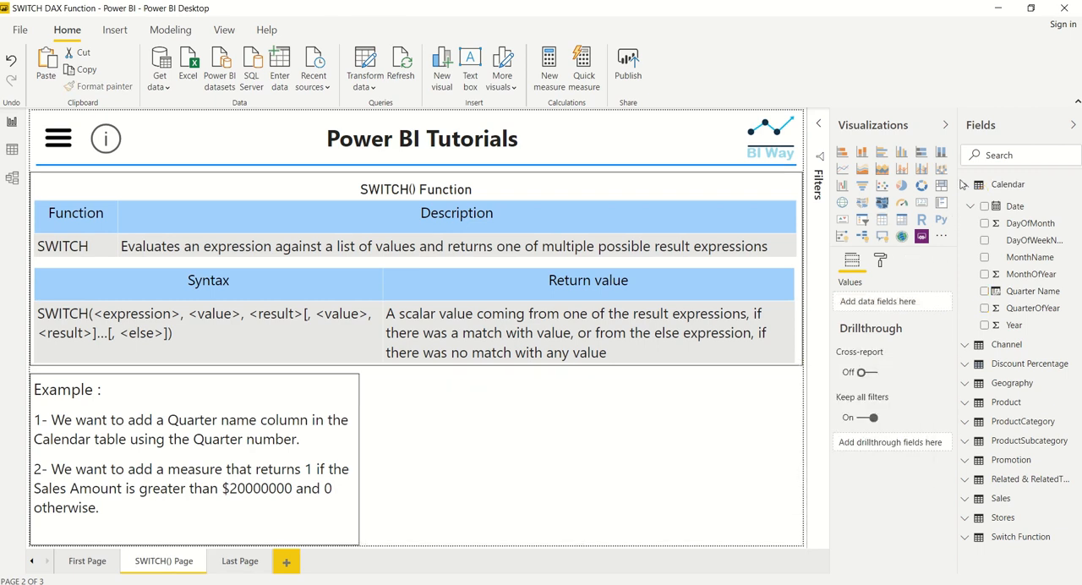
pyautogui.click(968, 185)
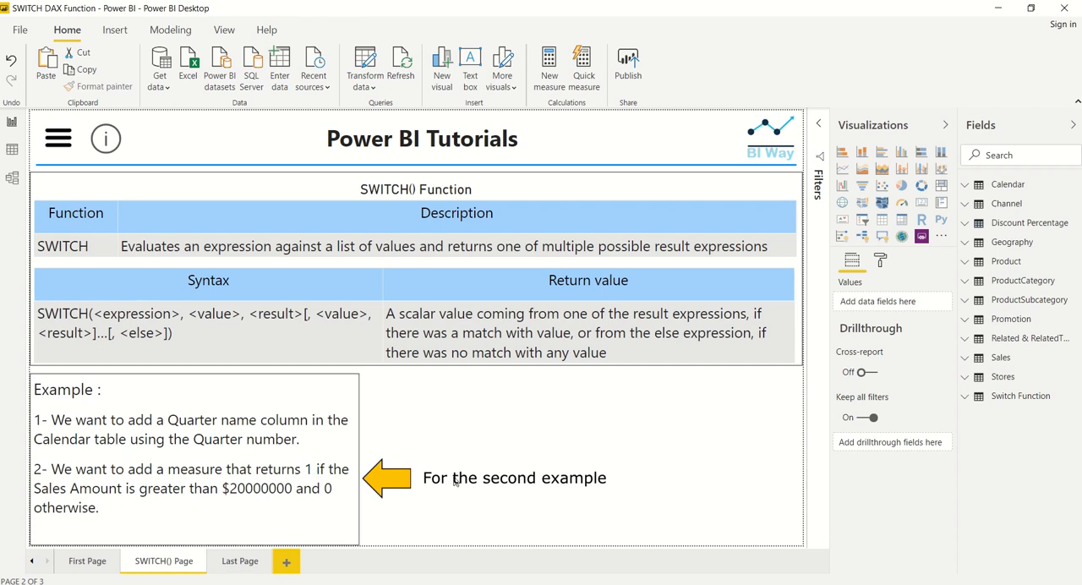
# Create a new measure in the Sales table and name it Switch_Measure in the expanded formula editor.
pyautogui.click(976, 358)
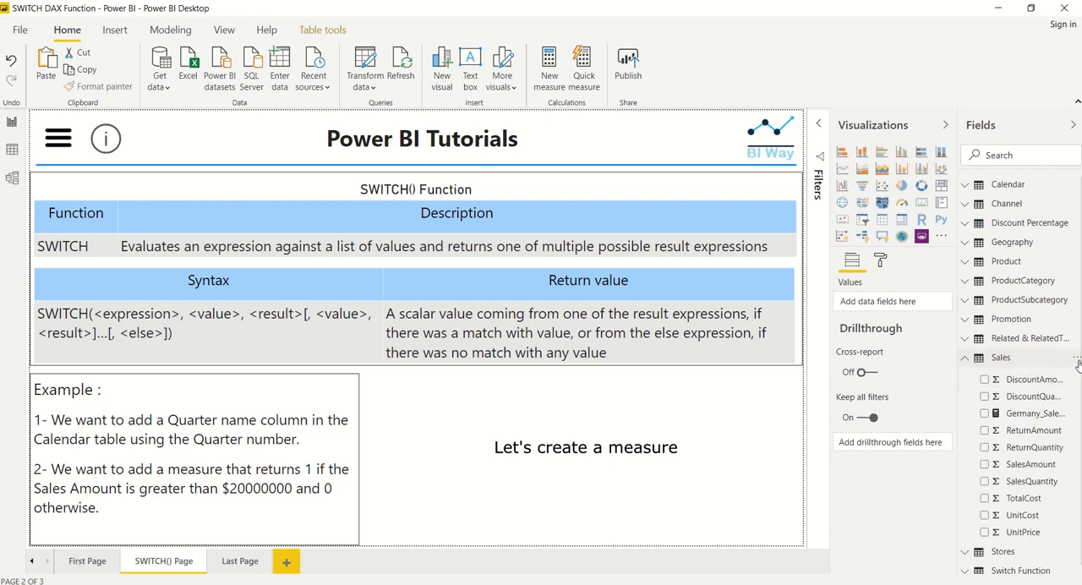
pyautogui.click(1077, 359)
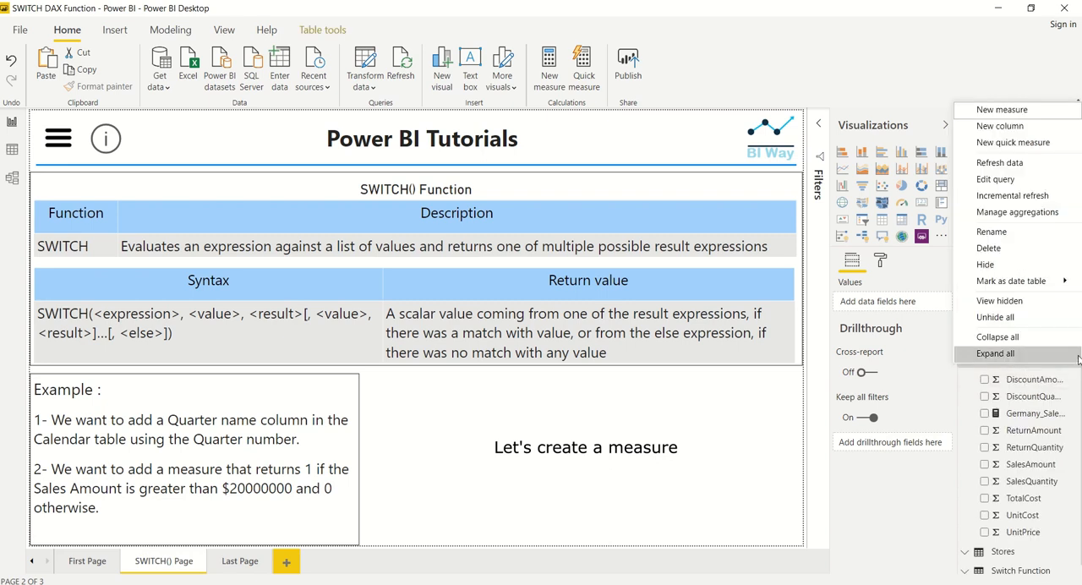
pyautogui.click(1001, 110)
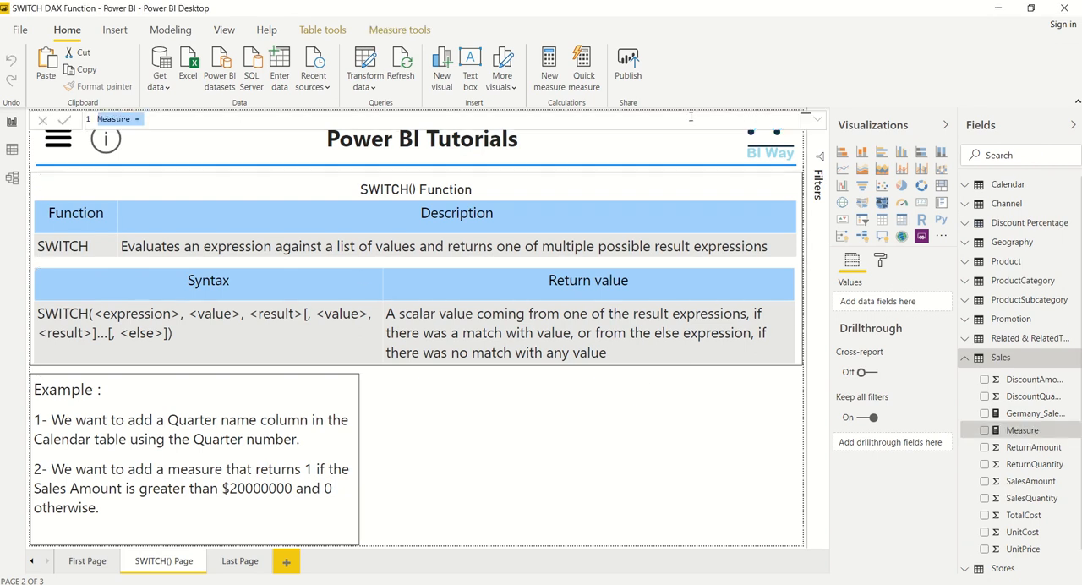
pyautogui.click(816, 119)
pyautogui.write('Switch_Measure = ')
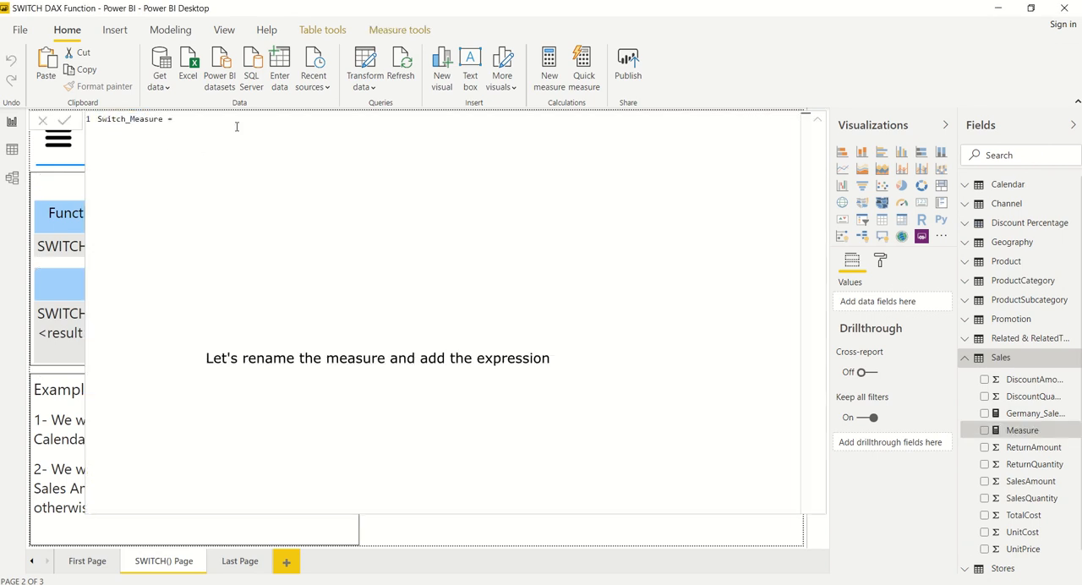
pyautogui.write('sw')
# Begin the measure's expression with a SWITCH function that uses TRUE() as its first argument.
pyautogui.press('Tab')
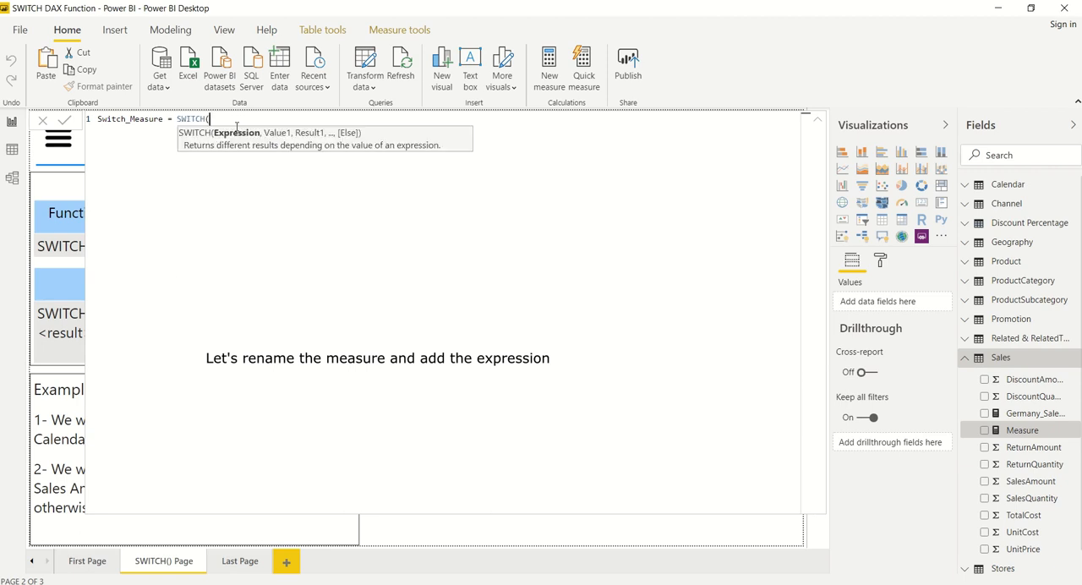
pyautogui.write('TRU')
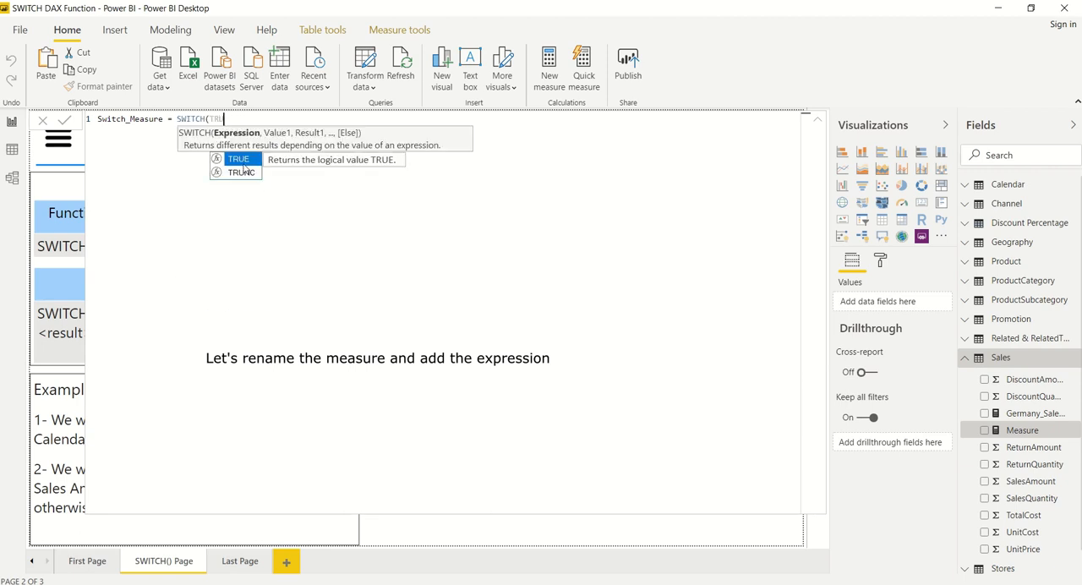
pyautogui.click(242, 161)
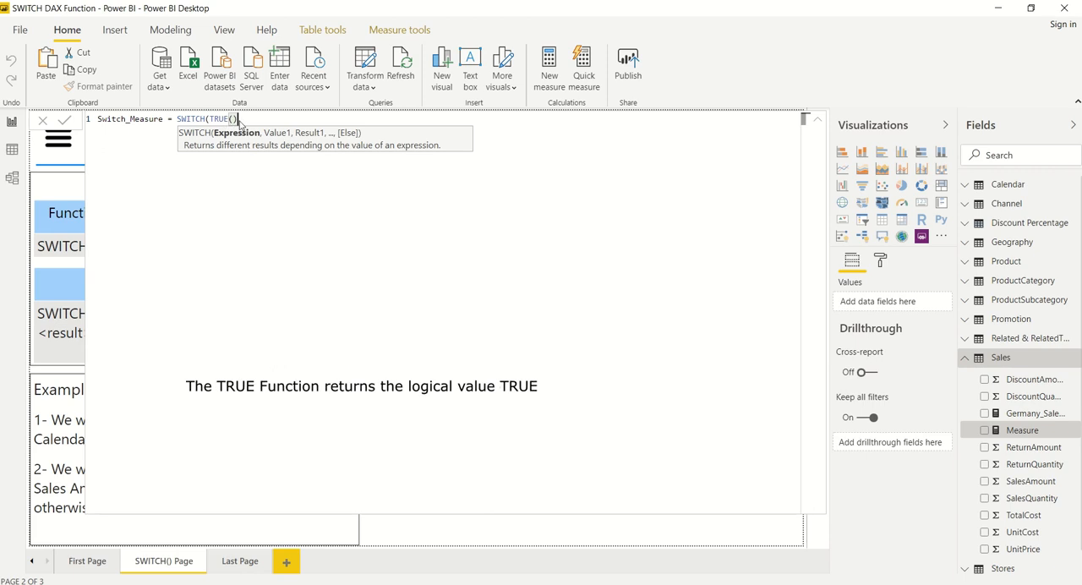
pyautogui.write(',')
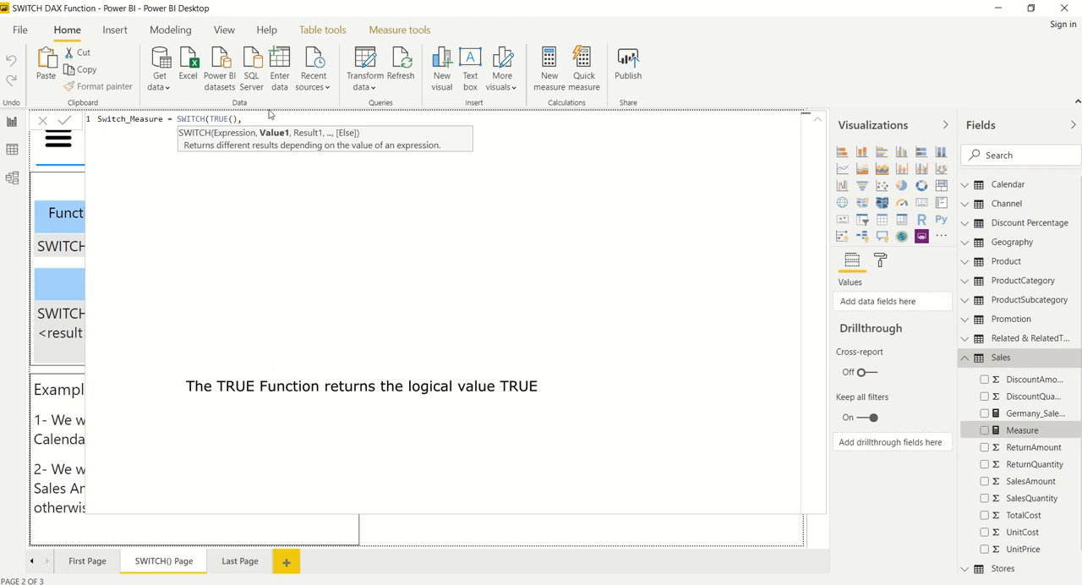
pyautogui.write('su')
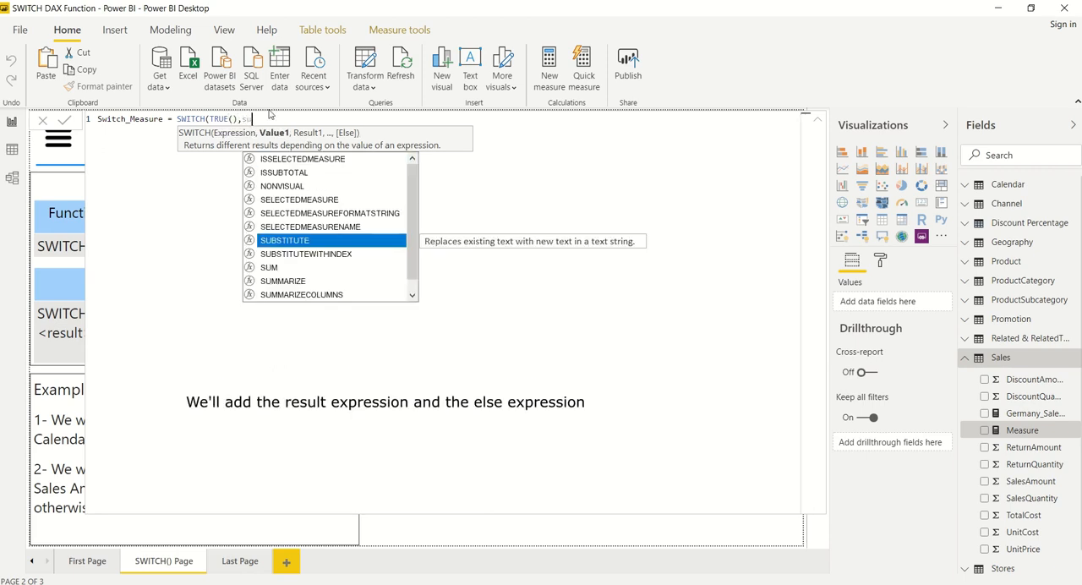
pyautogui.write('m(sales')
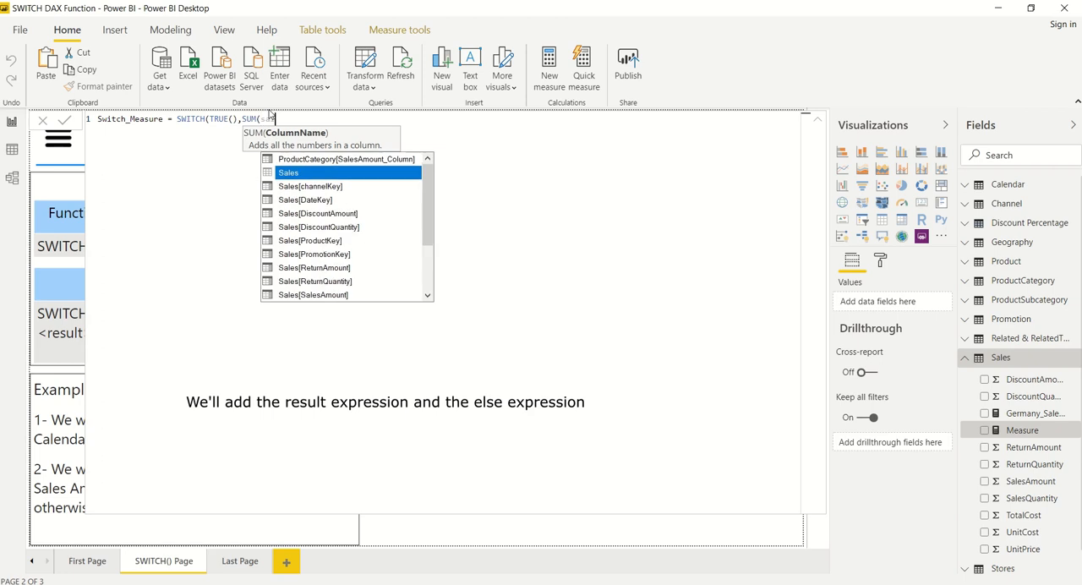
pyautogui.write('amou')
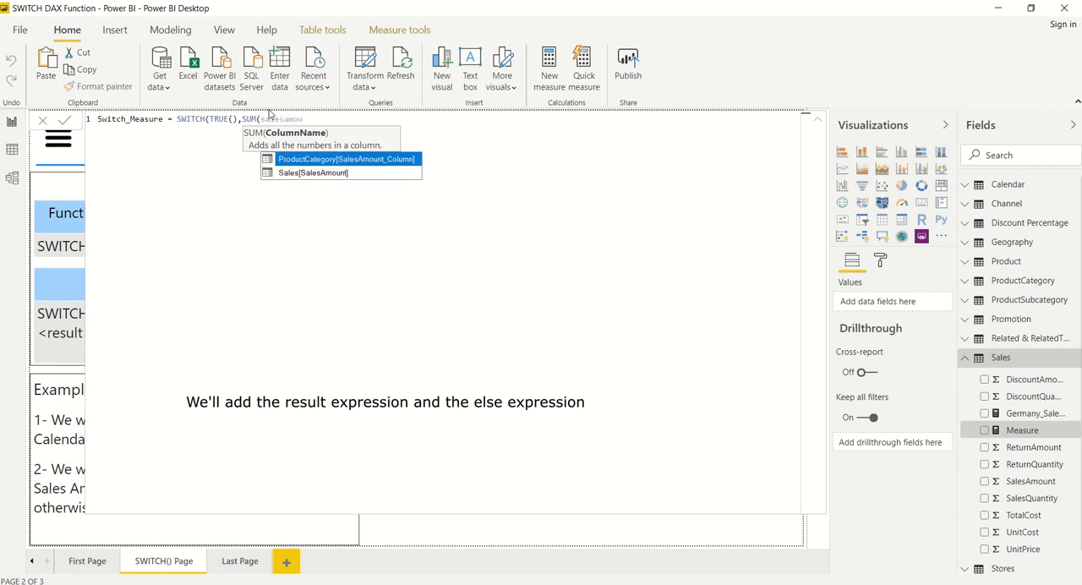
# Add the condition SUM(Sales[SalesAmount])>20000000 as the first value of the SWITCH function.
pyautogui.press('Down')
pyautogui.press('Tab')
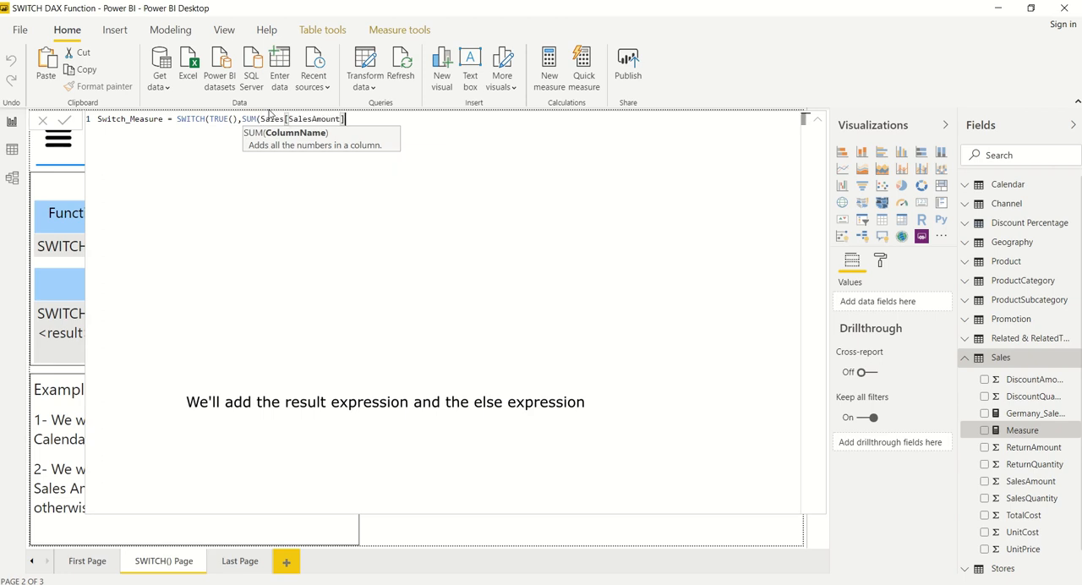
pyautogui.write(')')
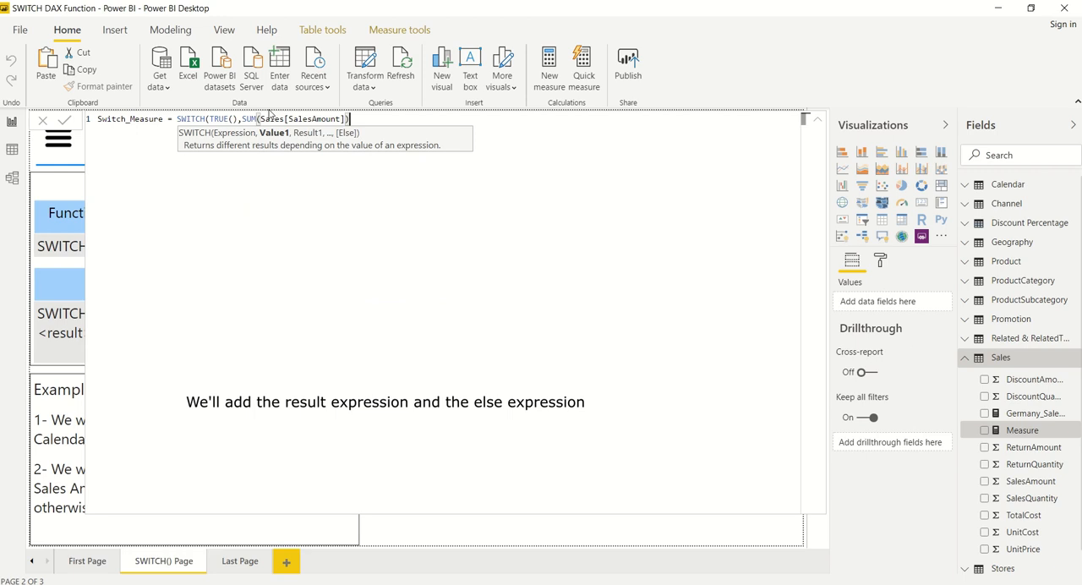
pyautogui.write('>20000000')
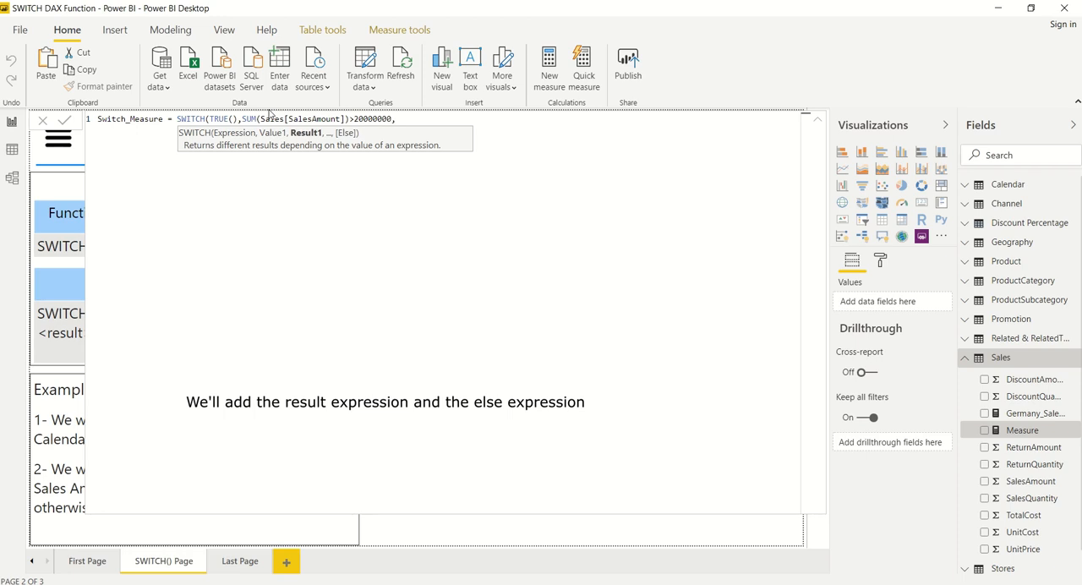
# Complete the SWITCH with result 1 and else value 0, commit the measure, and collapse the formula editor.
pyautogui.write(',')
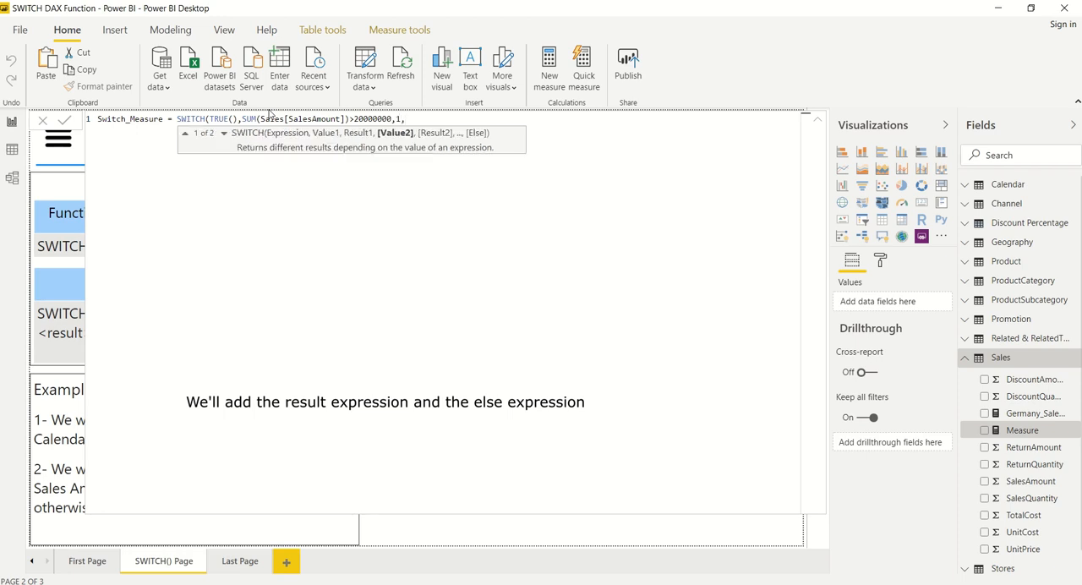
pyautogui.write('0)')
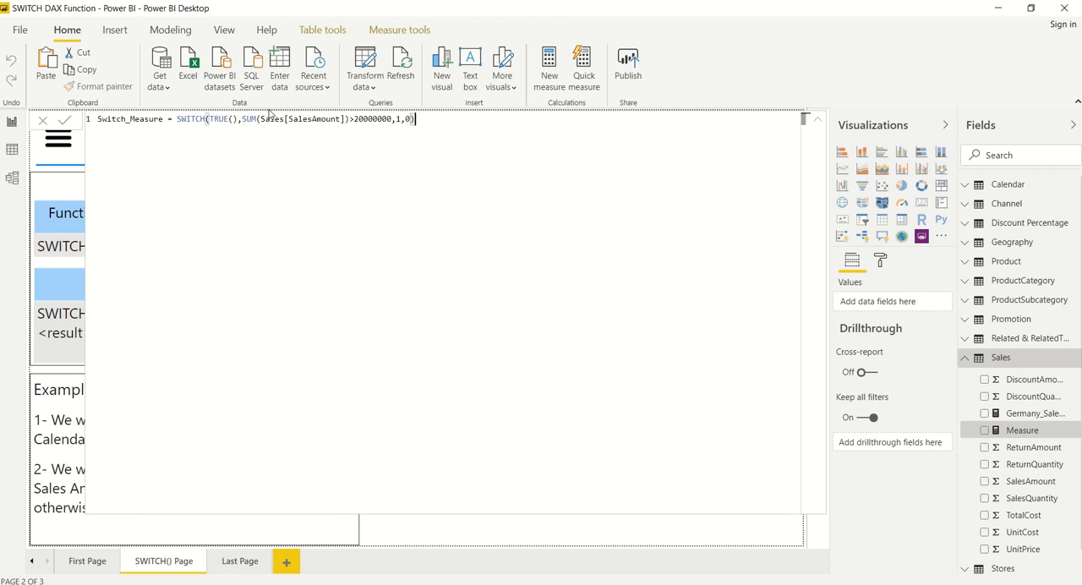
pyautogui.press('Return')
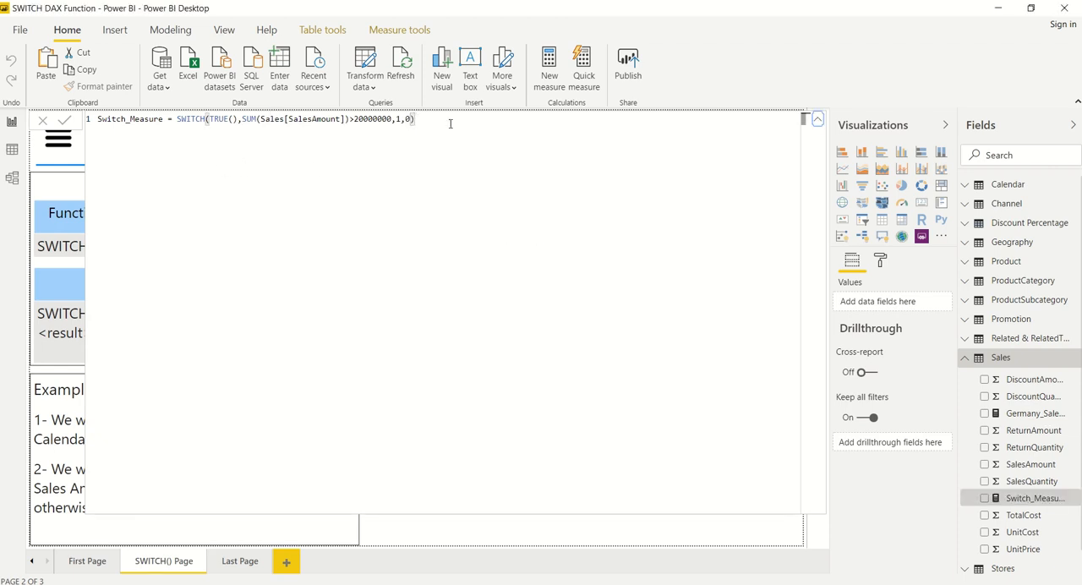
pyautogui.click(818, 121)
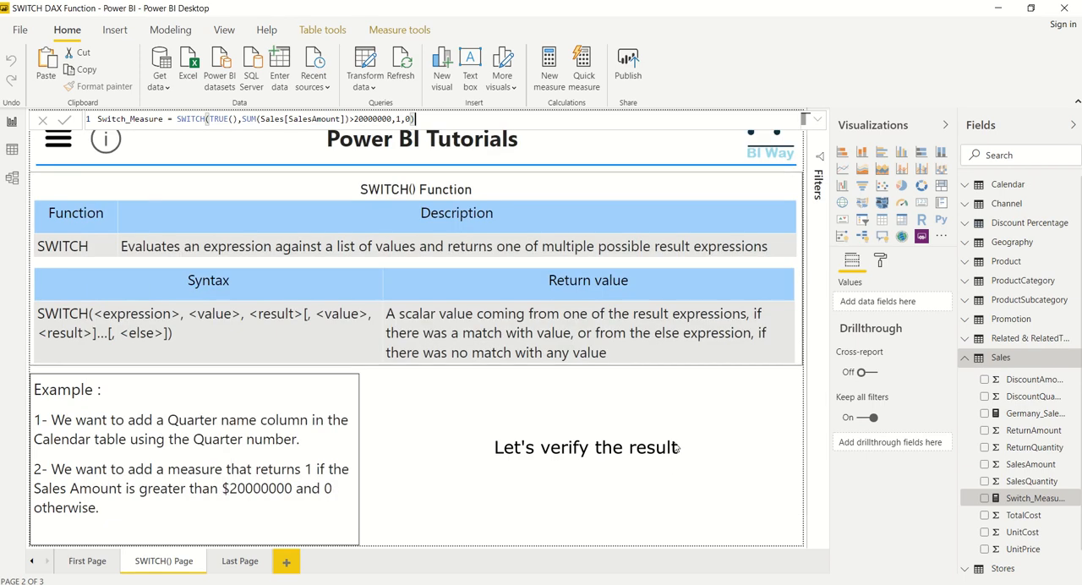
# Show Switch_Measure and SalesAmount from Sales with ProductName from Product in a new table visual.
pyautogui.click(985, 498)
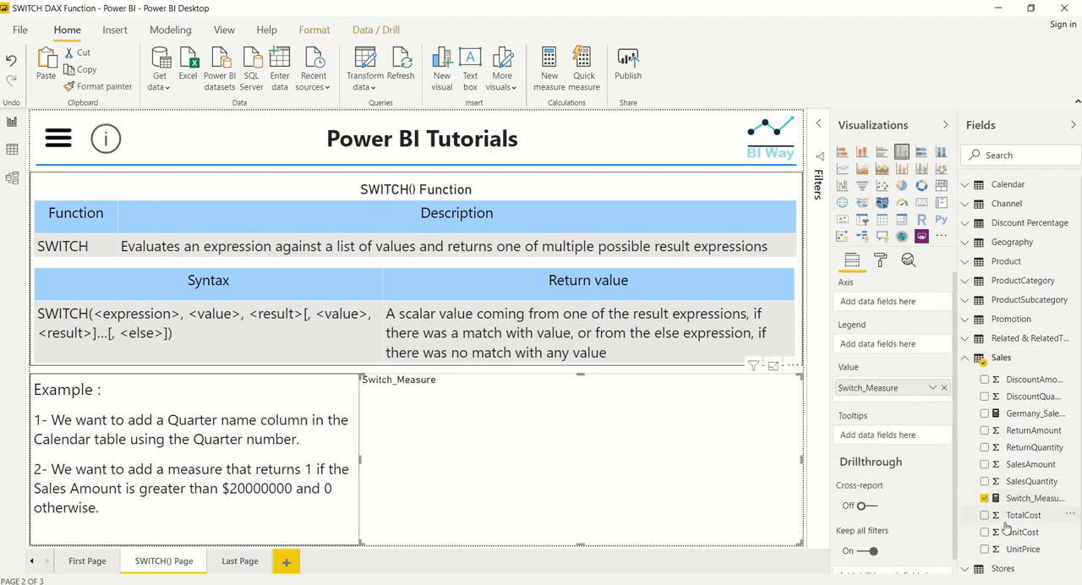
pyautogui.click(984, 463)
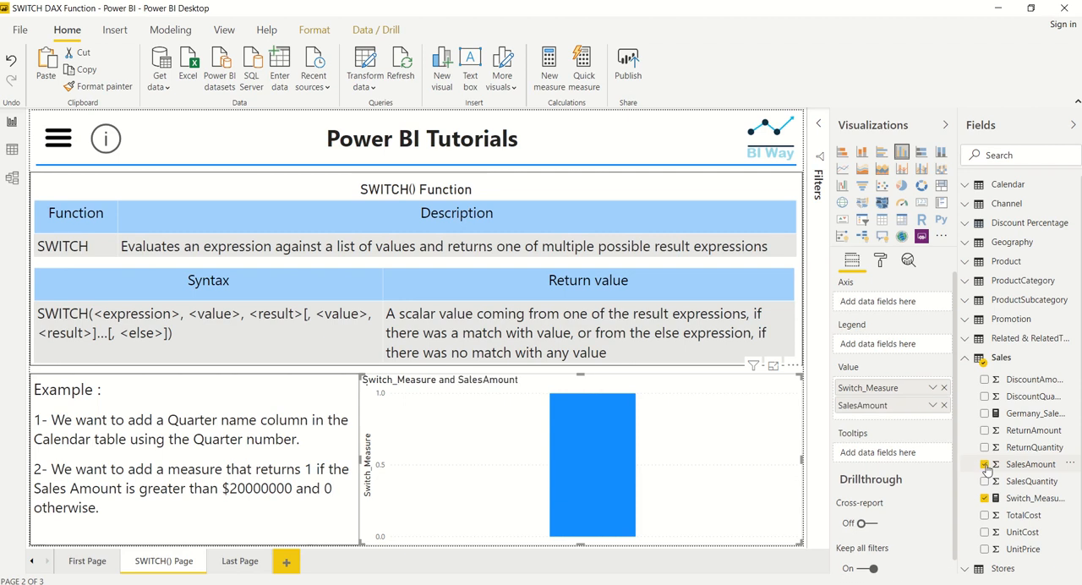
pyautogui.click(965, 359)
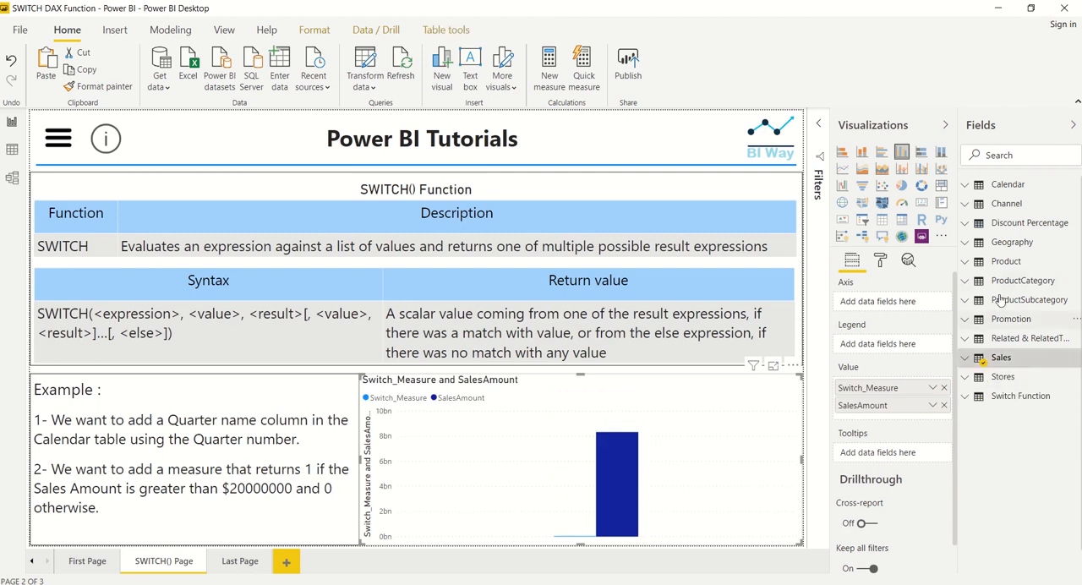
pyautogui.click(965, 261)
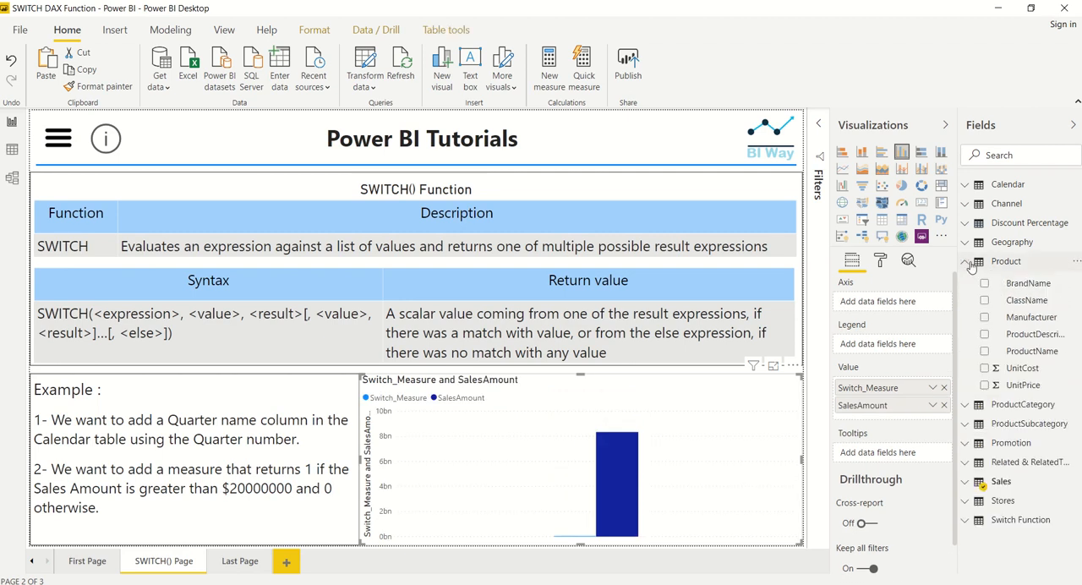
pyautogui.click(984, 352)
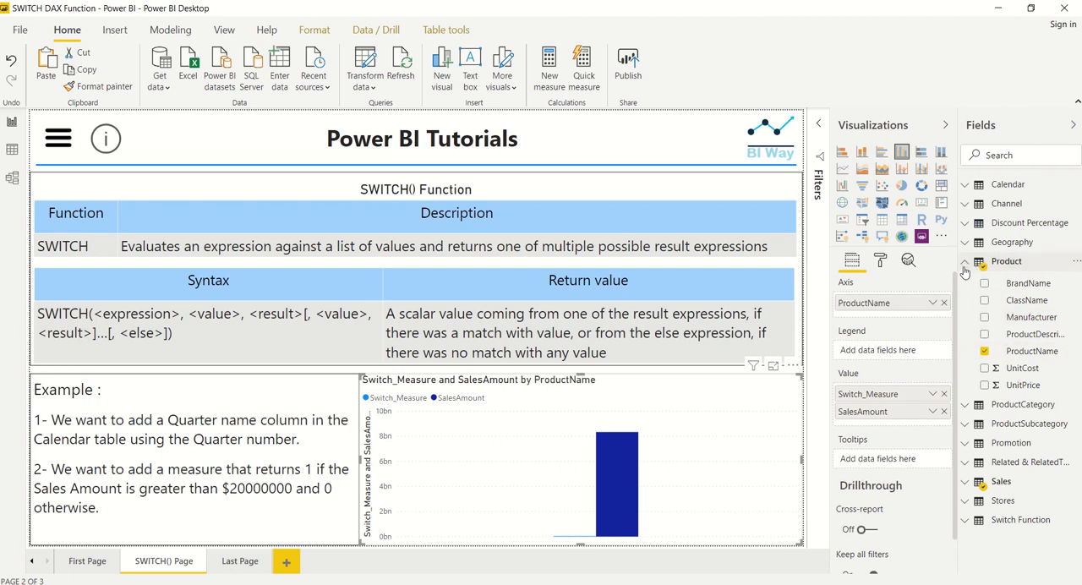
pyautogui.click(882, 220)
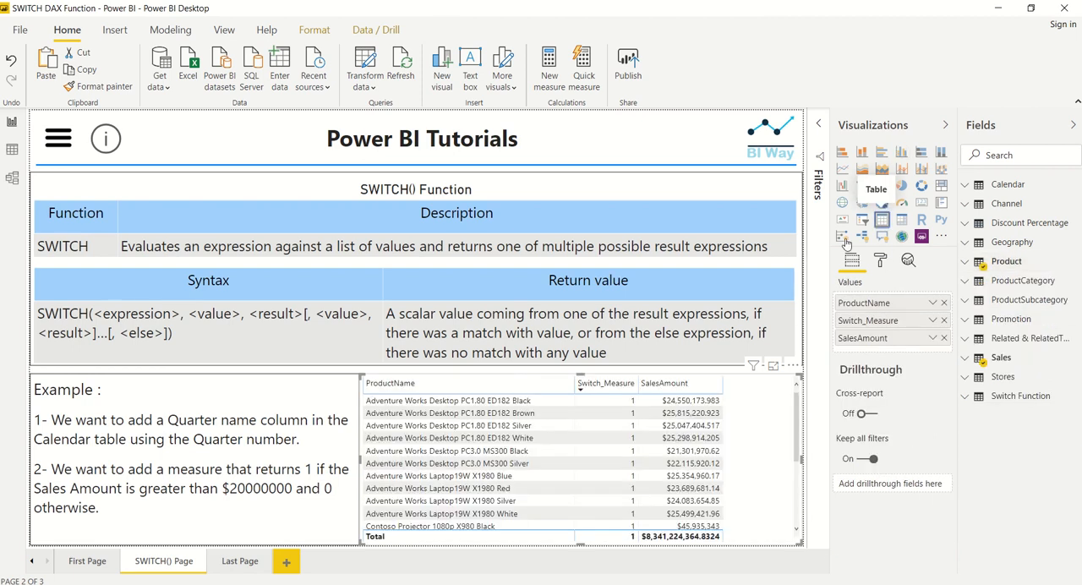
# Sort the product table by SalesAmount in descending order and check the Switch_Measure values against the sales amounts.
pyautogui.click(674, 385)
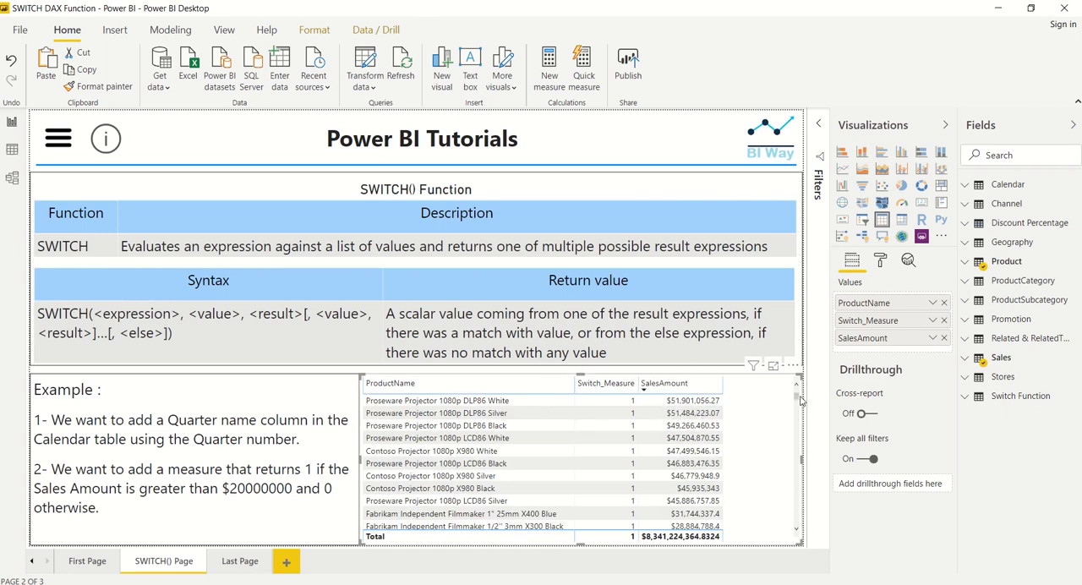
pyautogui.moveTo(799, 402); pyautogui.dragTo(799, 427)
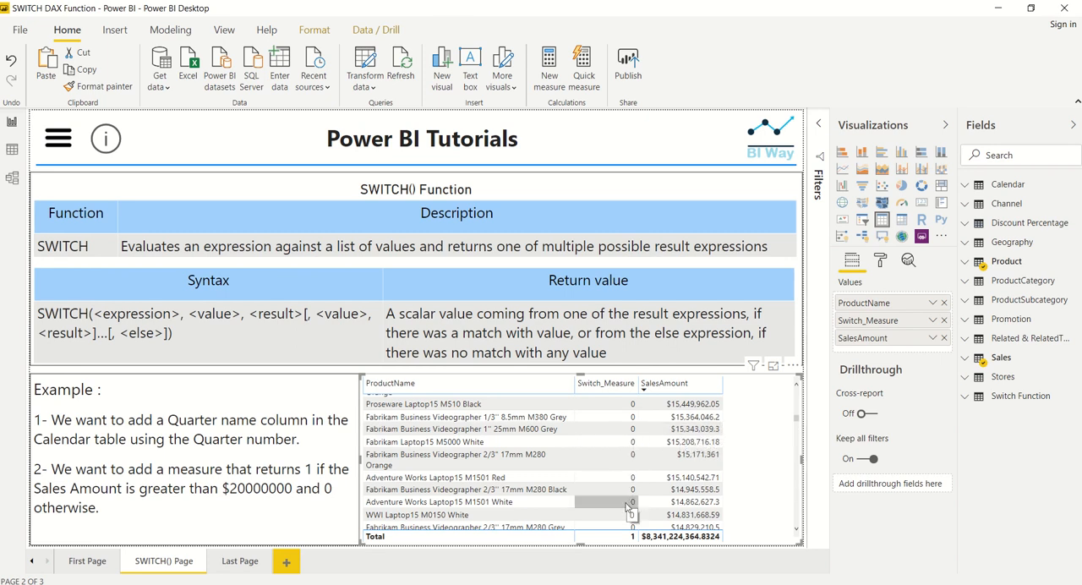
pyautogui.scroll(-5, 622, 490)
pyautogui.scroll(-3, 623, 490)
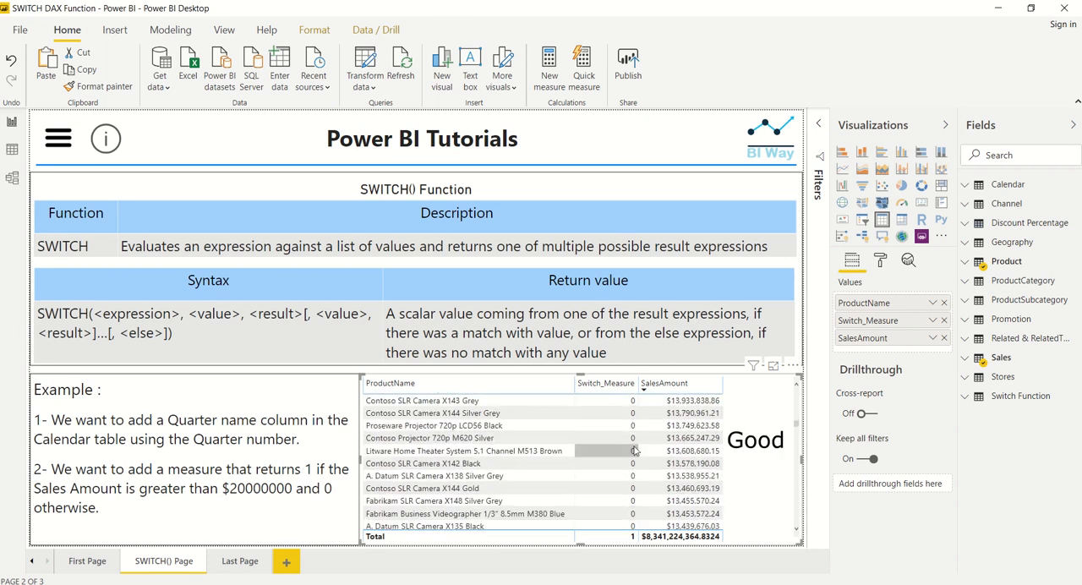